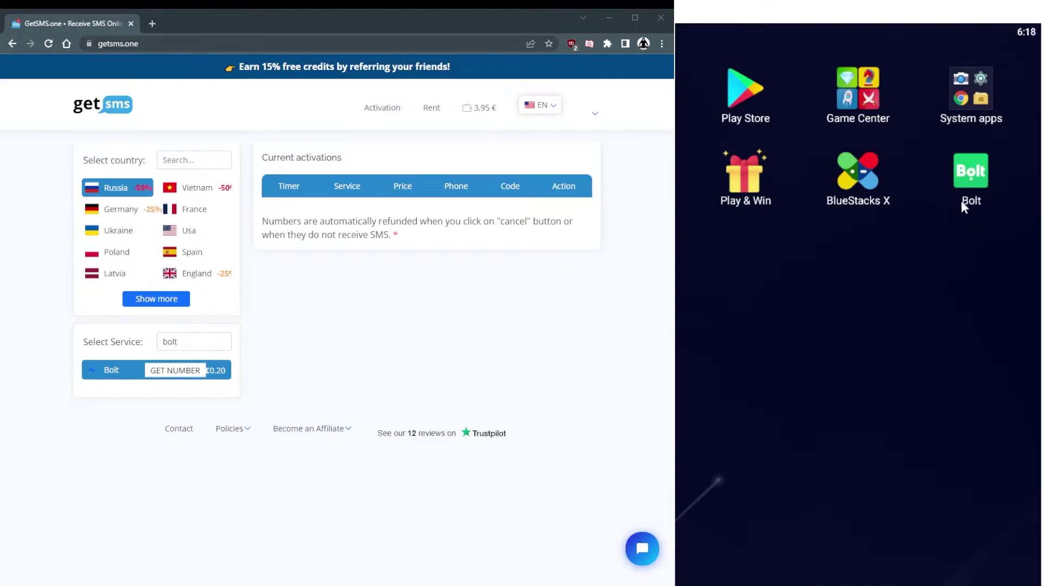
Step: Launch Bolt in BlueStacks and answer the location permission to reach the Enter your number screen
left_click(963, 186)
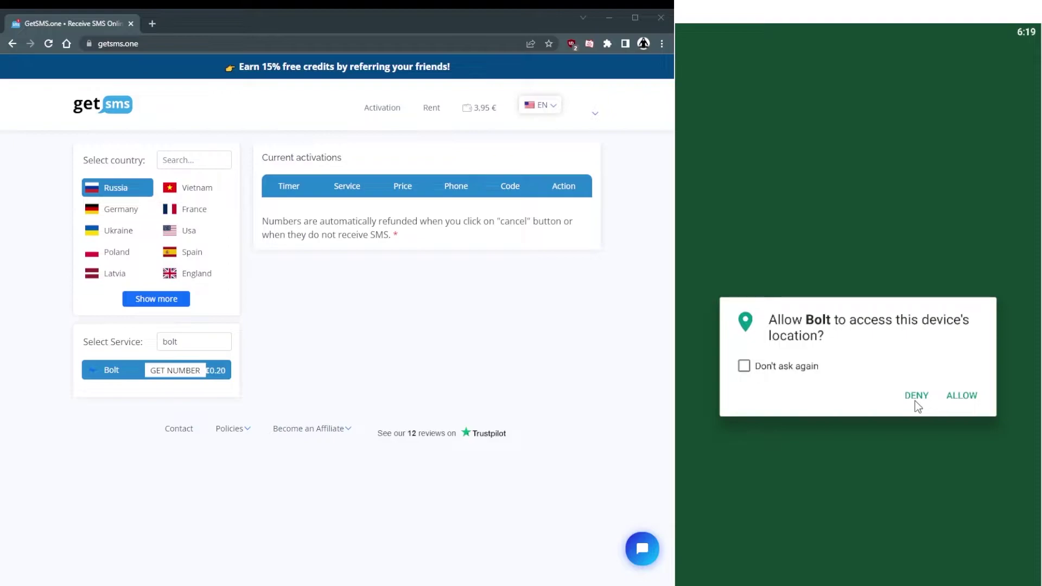
left_click(914, 396)
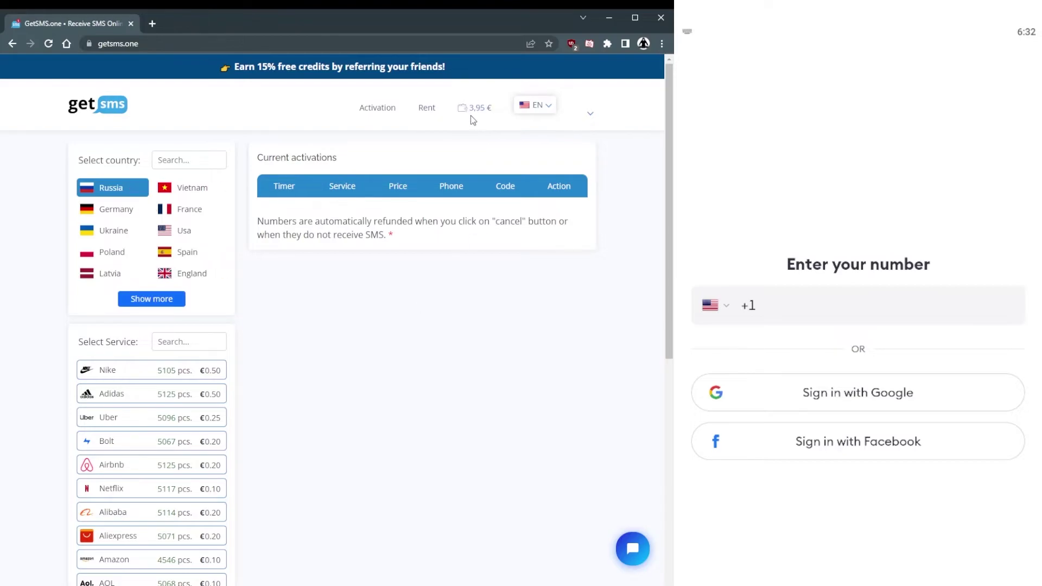
left_click(200, 258)
type("bolt")
left_click(124, 374)
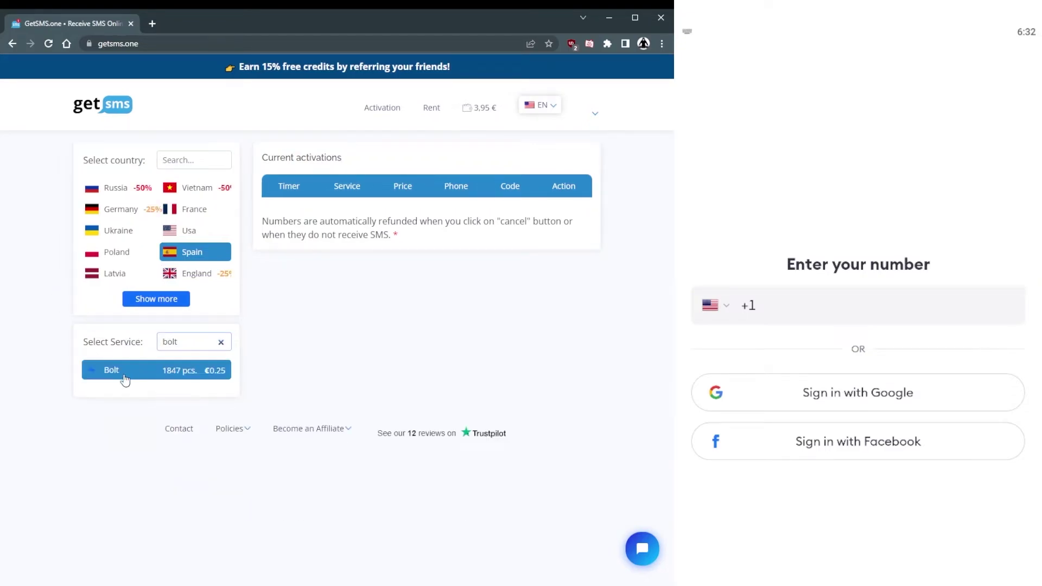
left_click(175, 371)
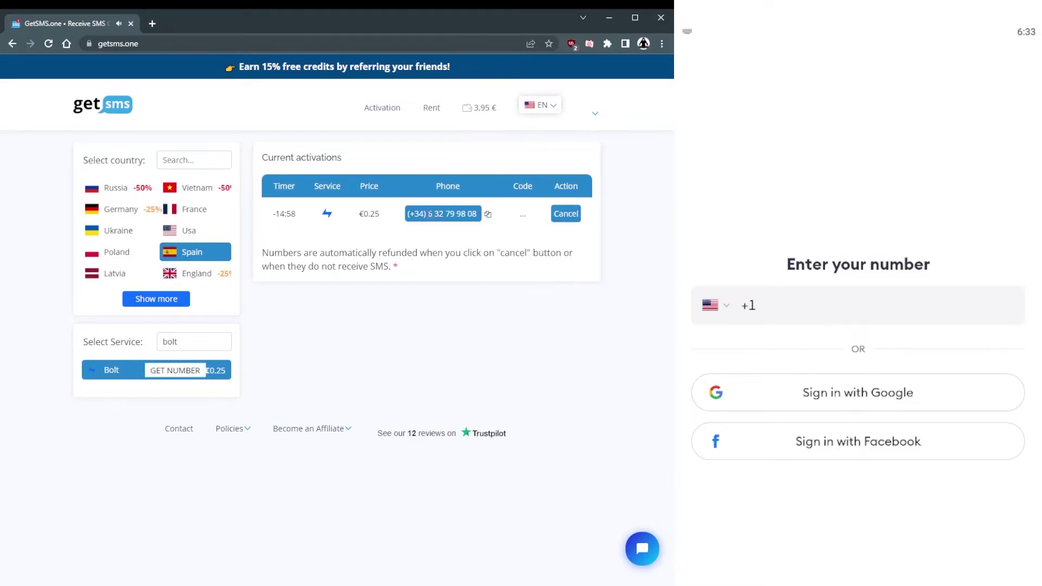
left_click_drag(428, 214, 458, 224)
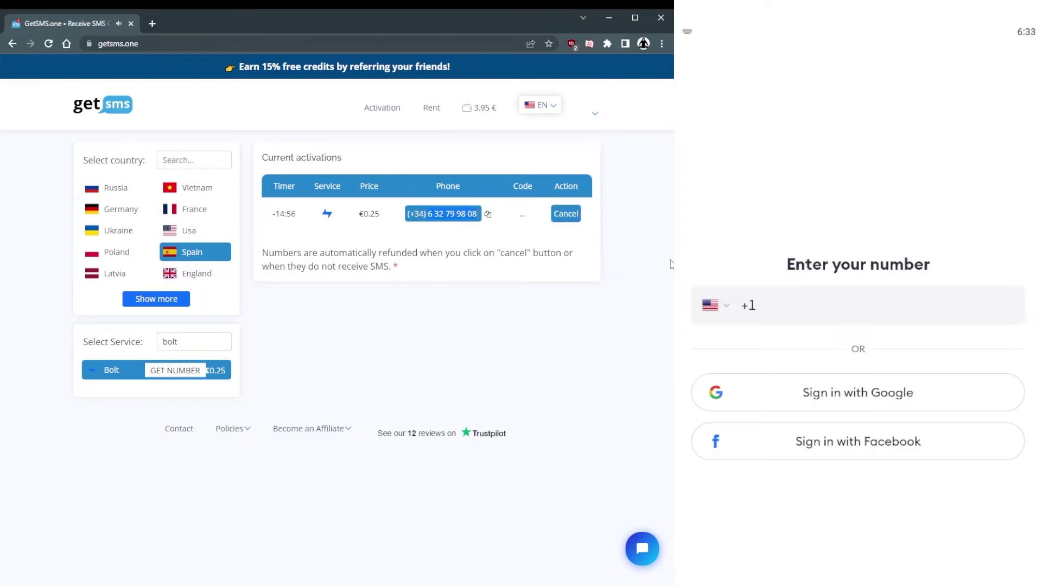
left_click(715, 305)
type("Spa")
left_click(806, 151)
key("ctrl+v")
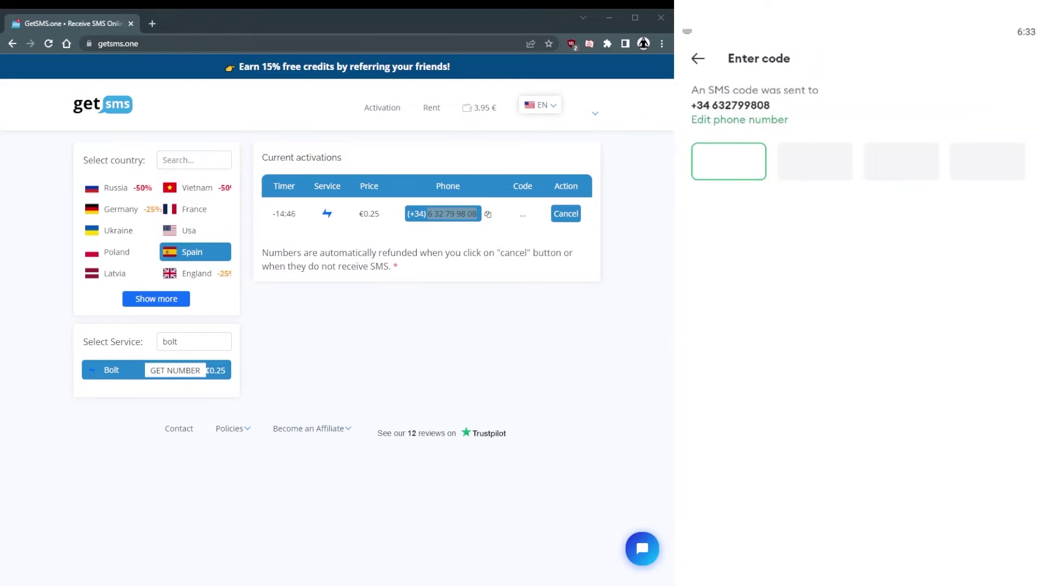
left_click(531, 297)
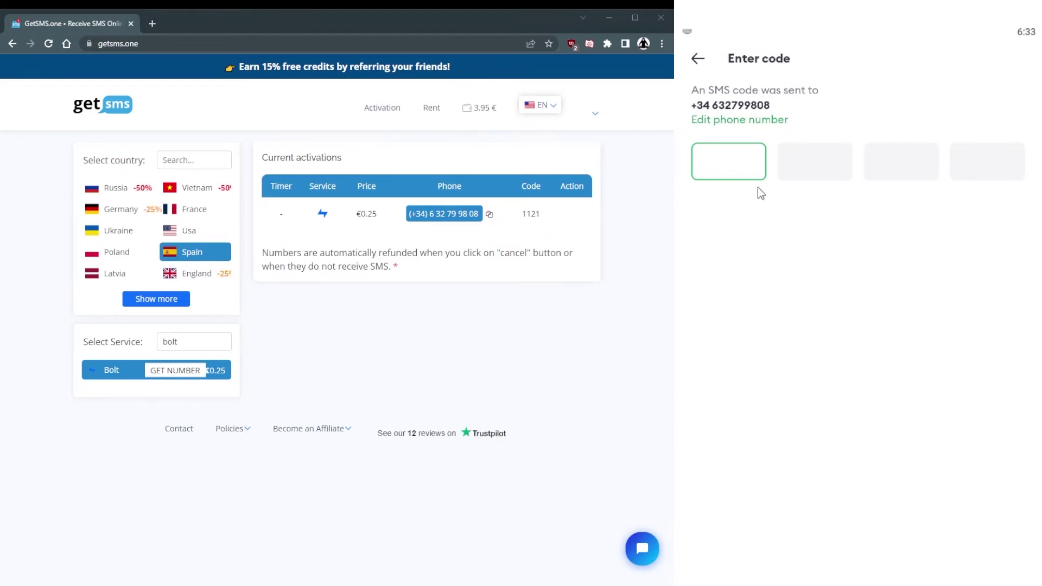
type("1121")
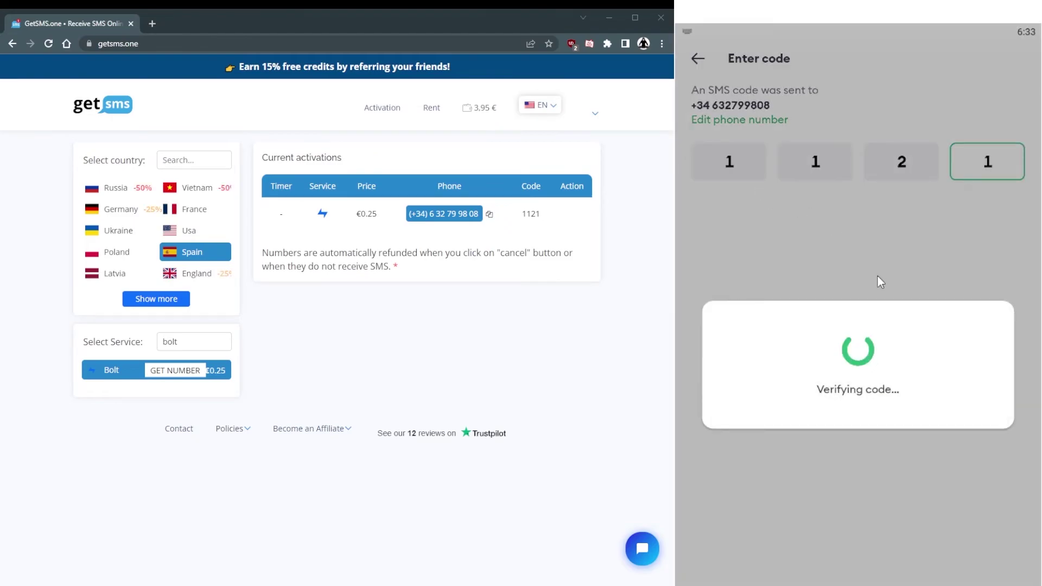